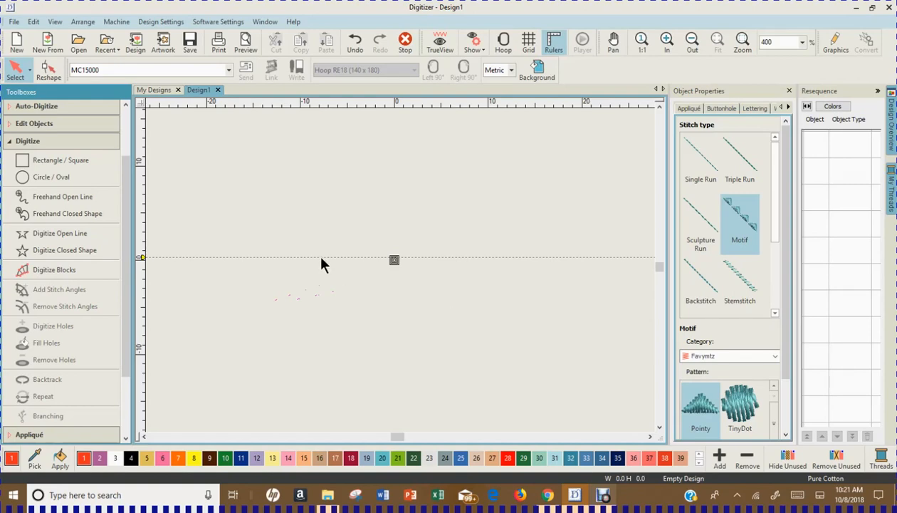
- Add a second horizontal guide above the existing one and remove it again
click(143, 233)
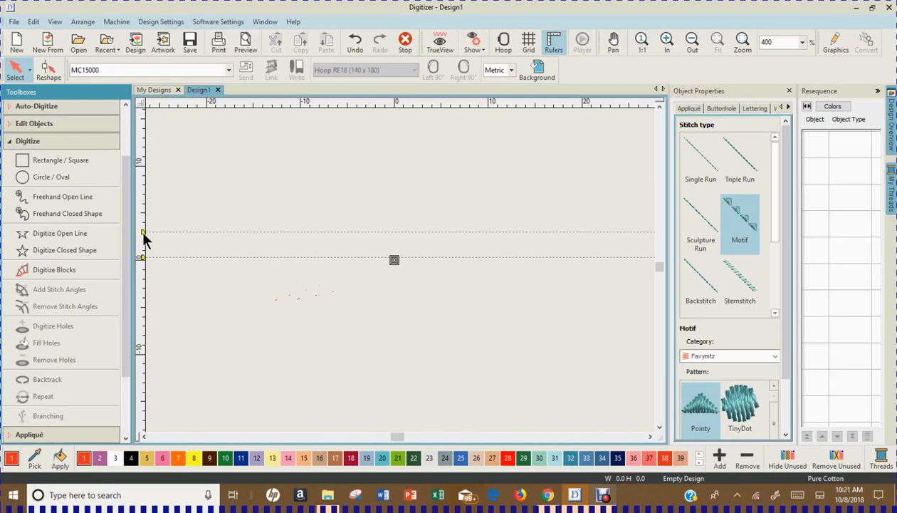
drag(142, 237, 144, 105)
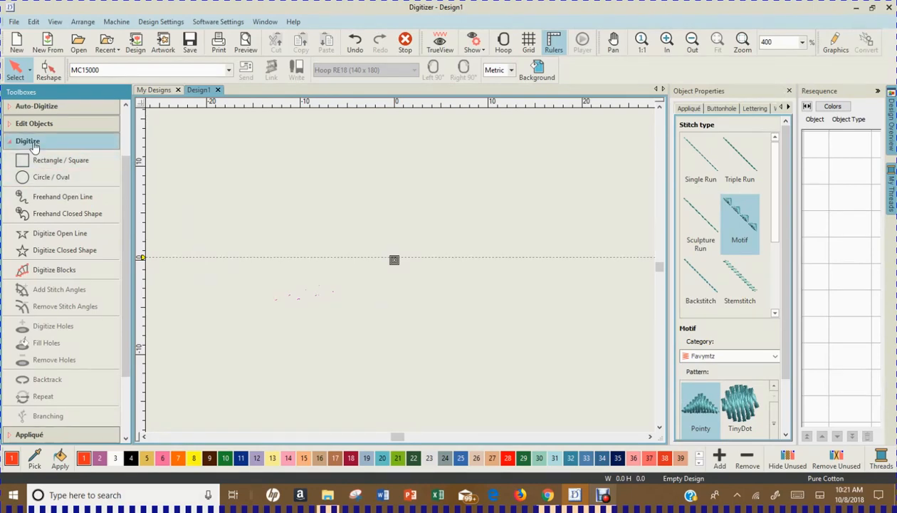
- Digitize a closed, satin-filled triangle with its base on the guide, about 1.6 mm wide and 0.7 mm high
click(62, 255)
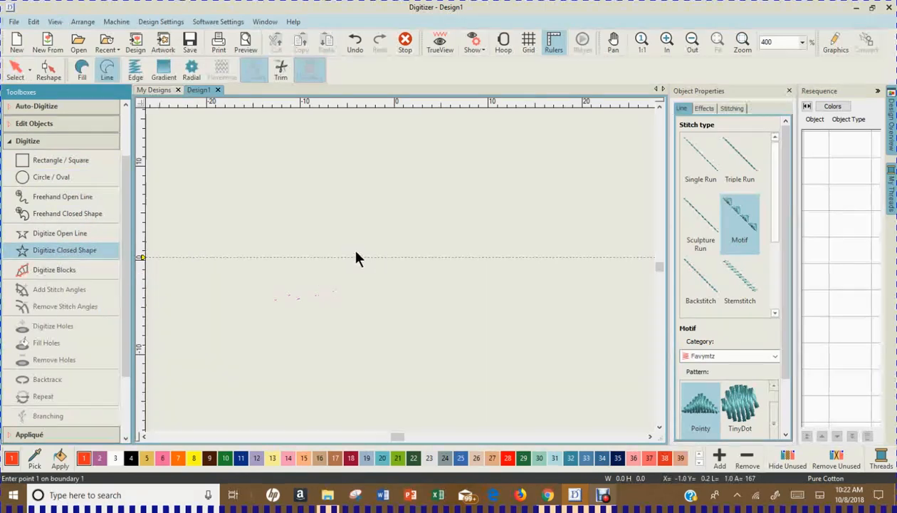
scroll(339, 254, up, 3)
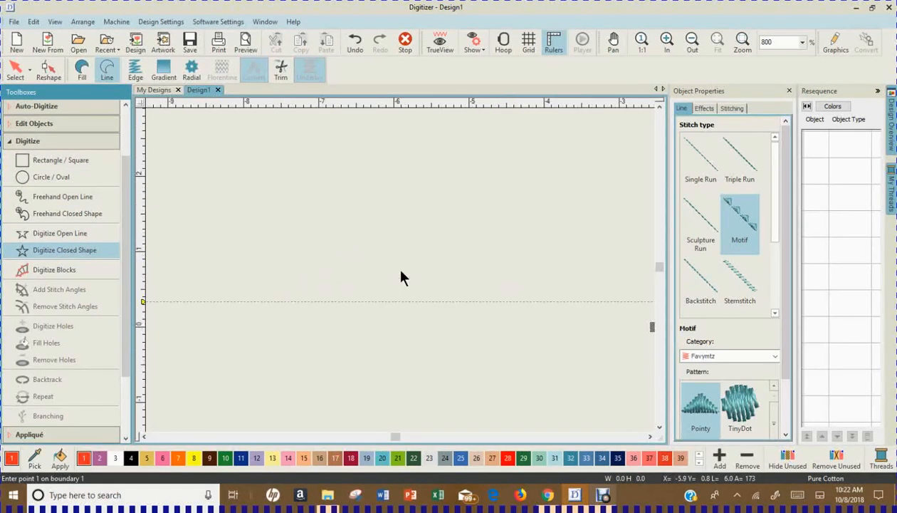
click(82, 71)
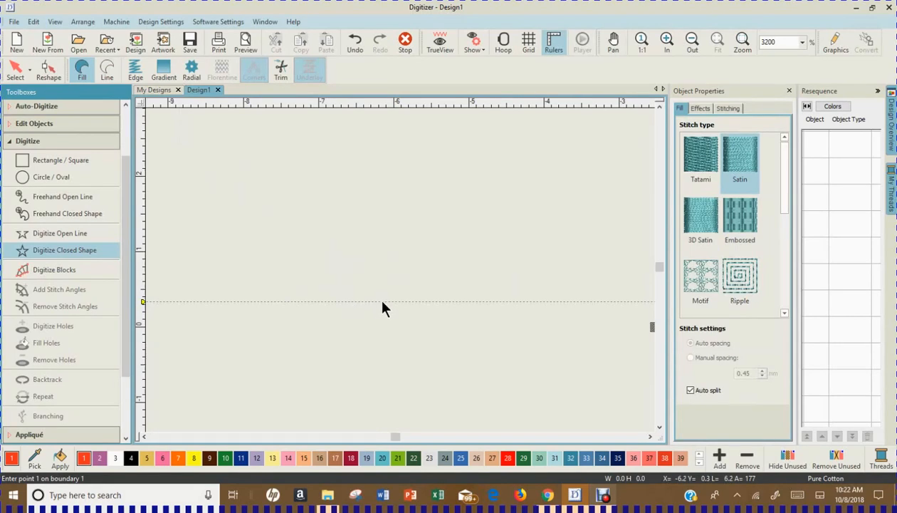
click(381, 301)
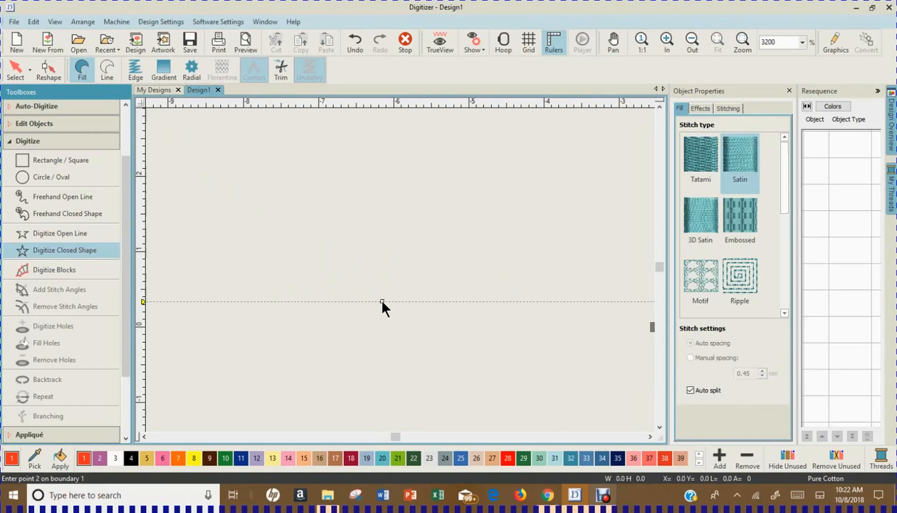
click(445, 249)
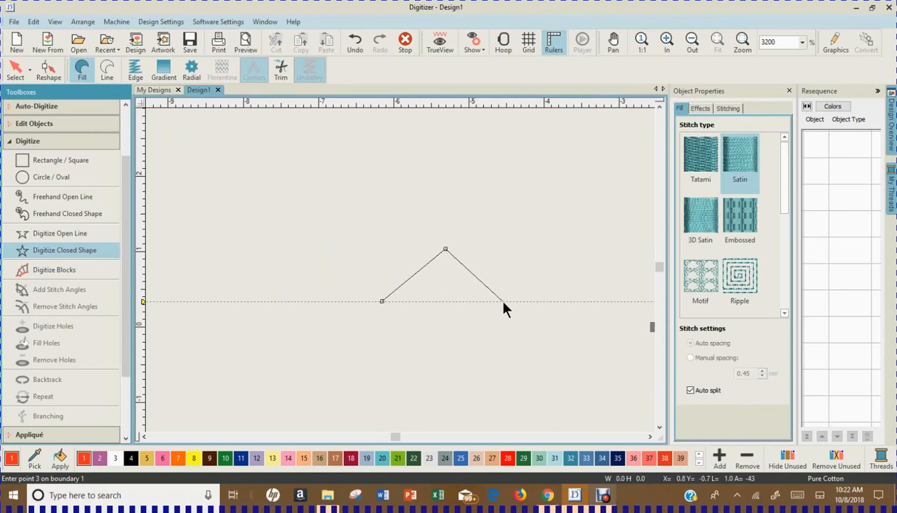
click(503, 302)
key(Return)
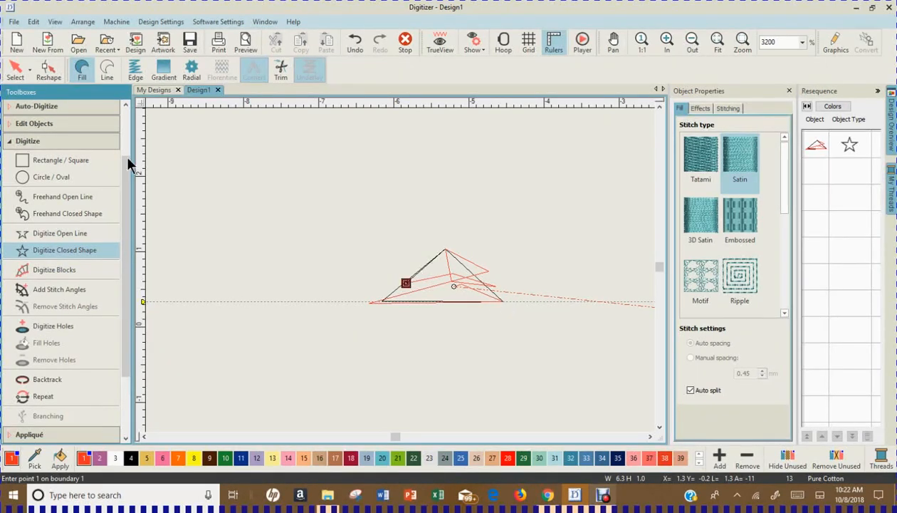
- Delete the small satin-filled triangle from the design
click(819, 145)
key(Escape)
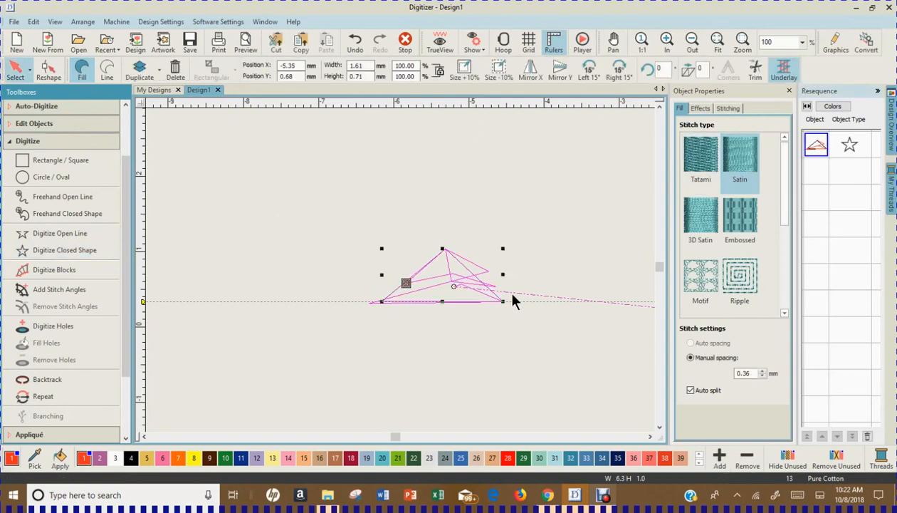
key(Delete)
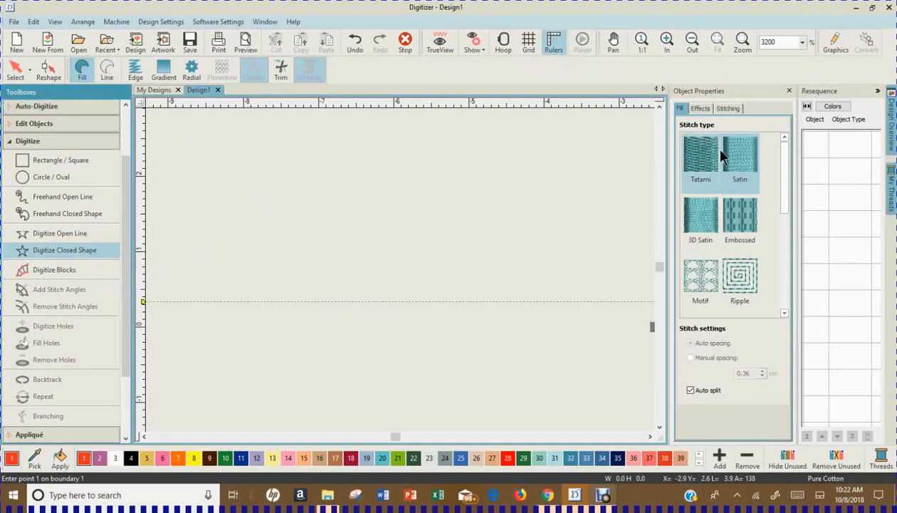
- Digitize a closed triangle with Tatami fill on the guide, about 2.2 mm wide and 1 mm high
click(703, 158)
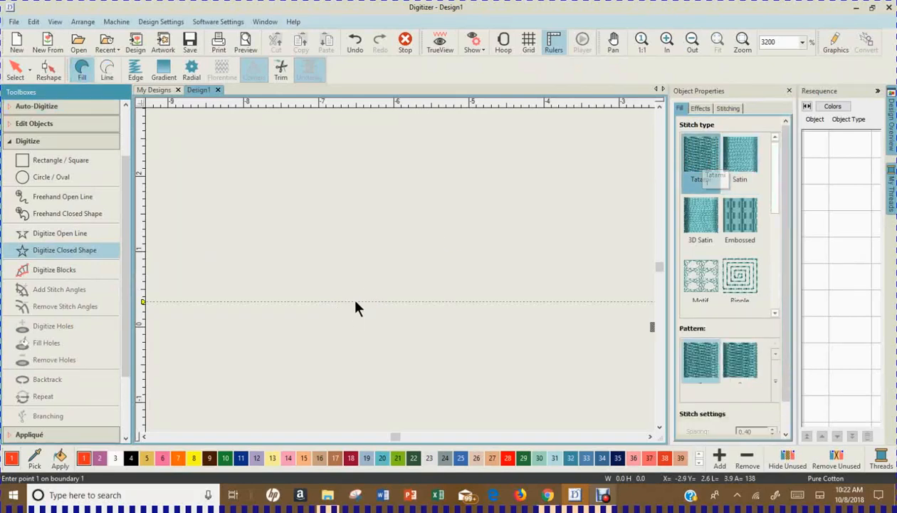
click(354, 300)
click(438, 223)
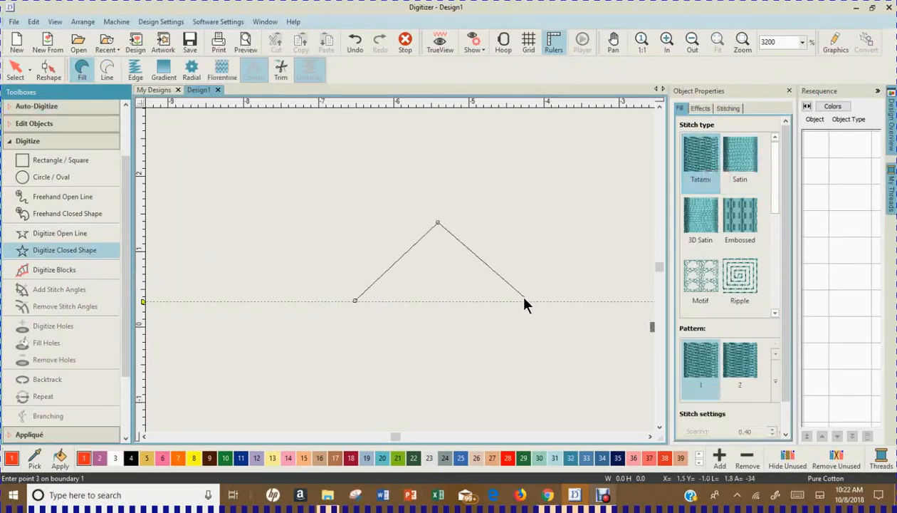
click(517, 300)
key(Return)
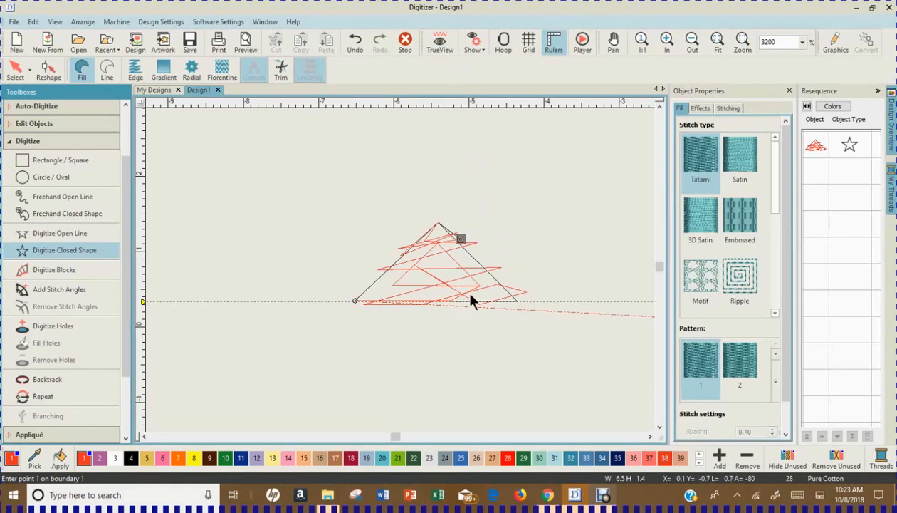
- Preview the triangle's stitches in TrueView and inspect them at different magnifications
click(441, 43)
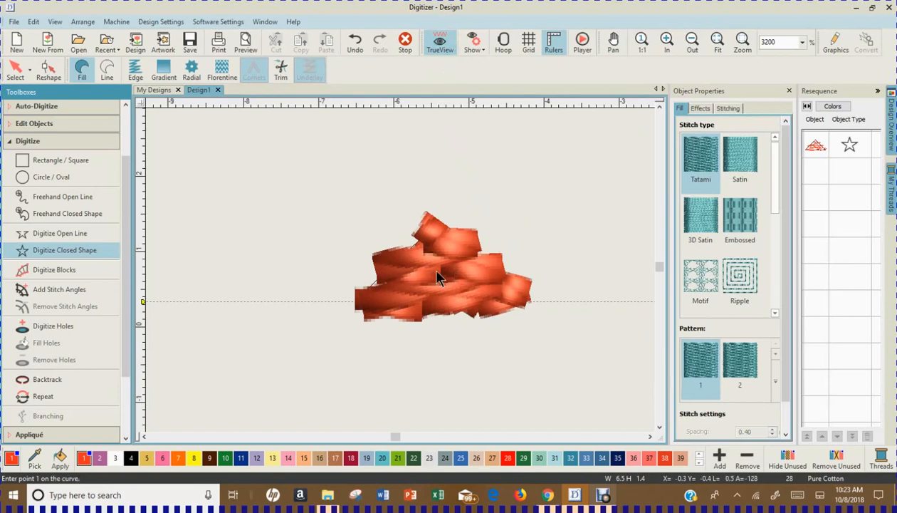
scroll(401, 273, up, 1)
scroll(401, 272, down, 1)
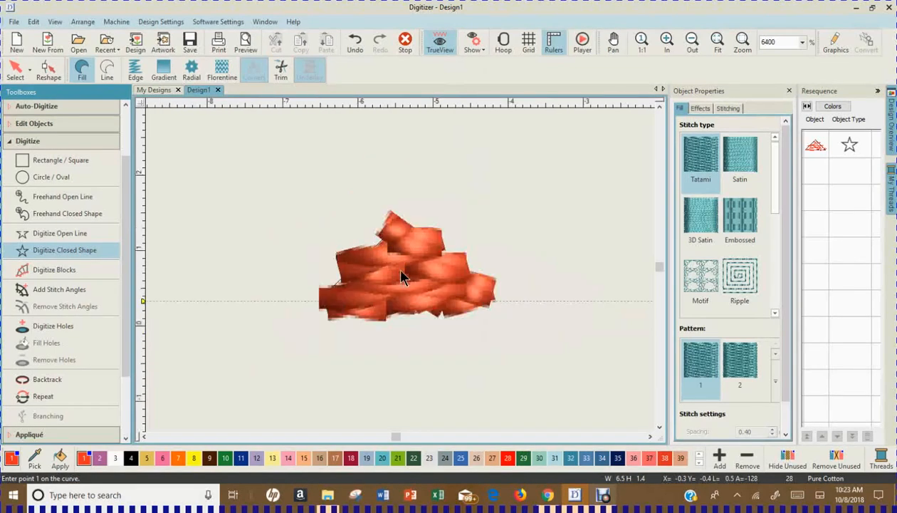
scroll(401, 274, down, 3)
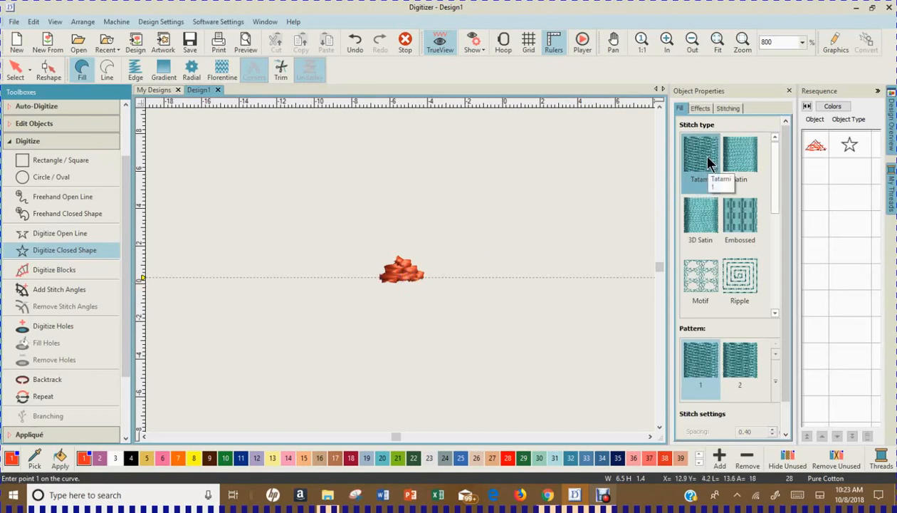
- Change the triangle's fill to Satin and enlarge it from its centre to about 7.8 mm wide and 3.8 mm high
click(404, 282)
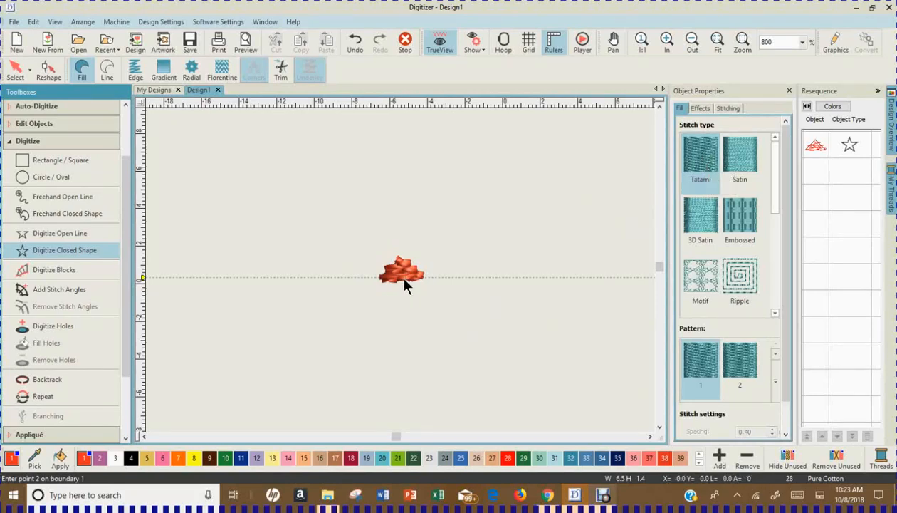
key(Escape)
click(742, 163)
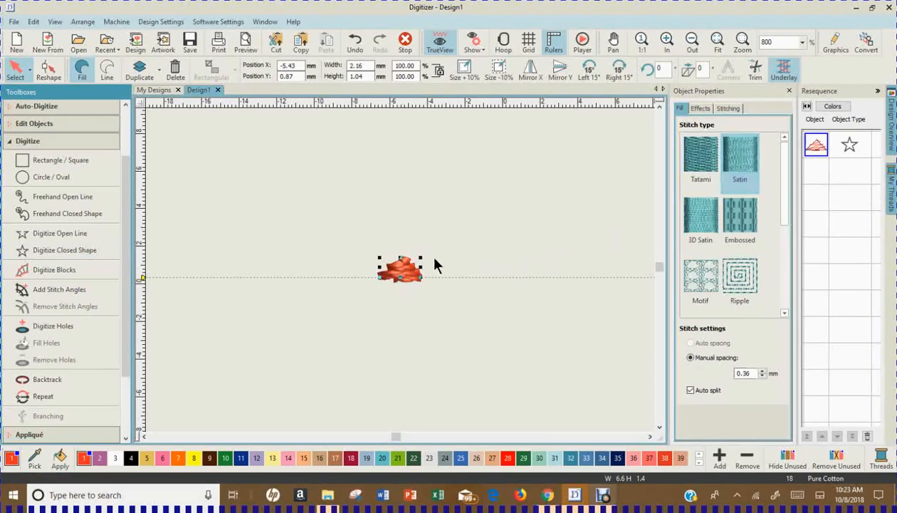
drag(421, 258, 474, 222)
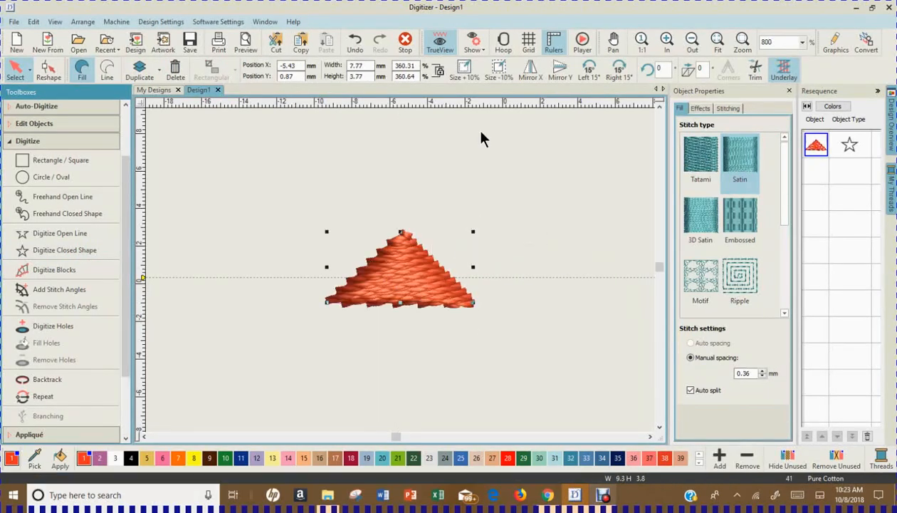
- Turn off TrueView and reshape the triangle's stitch angle to vertical, 90°
click(433, 45)
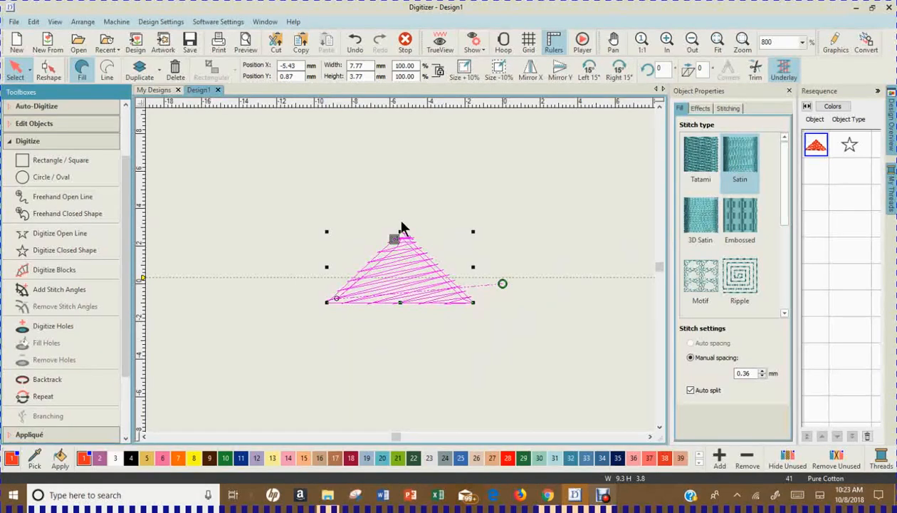
click(52, 68)
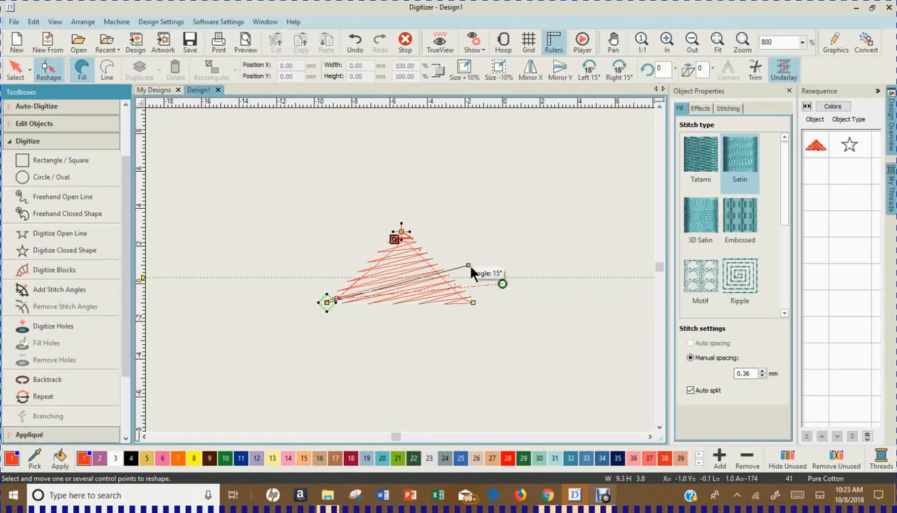
drag(470, 269, 331, 199)
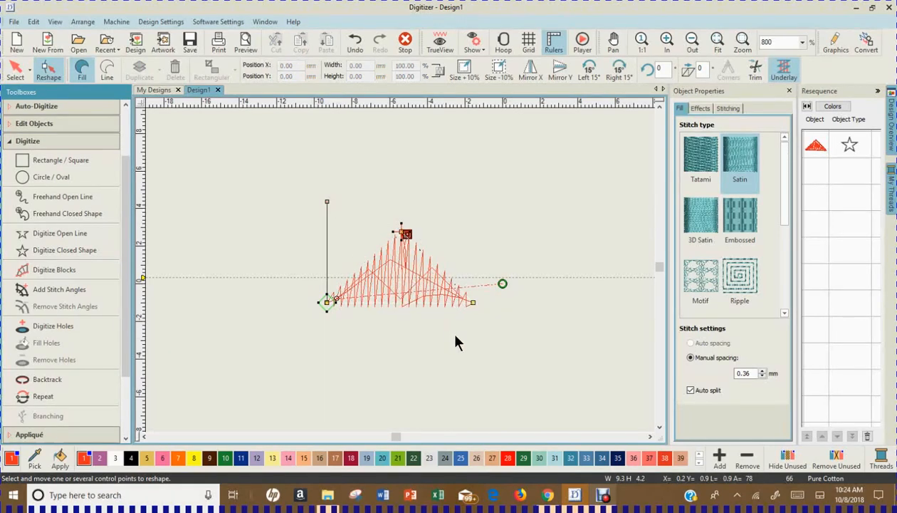
scroll(422, 291, up, 1)
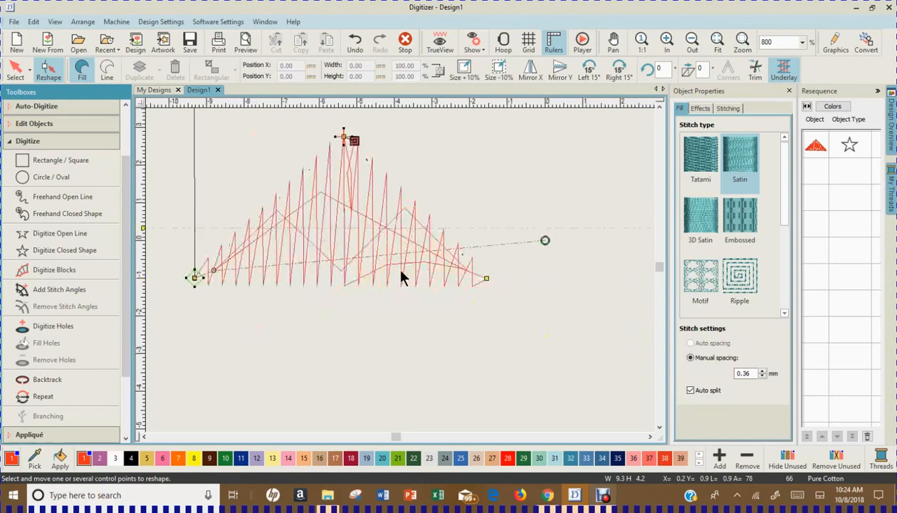
click(660, 109)
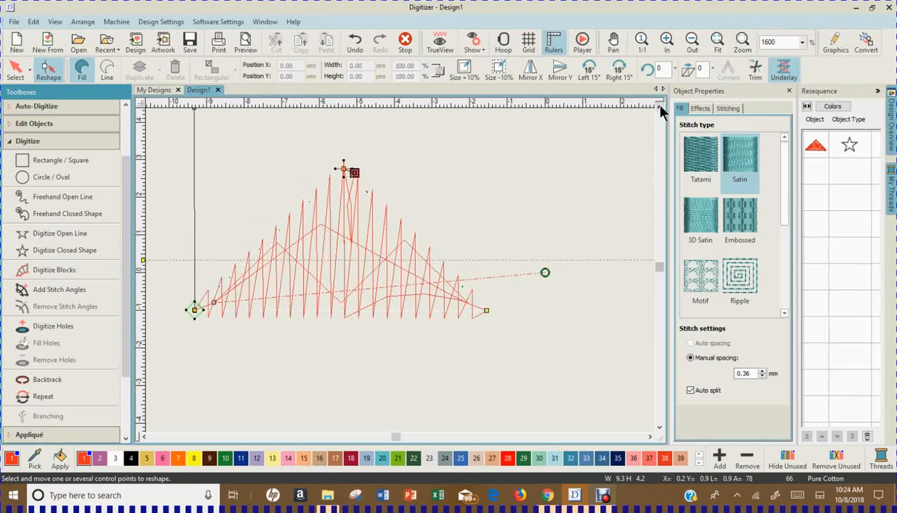
click(661, 108)
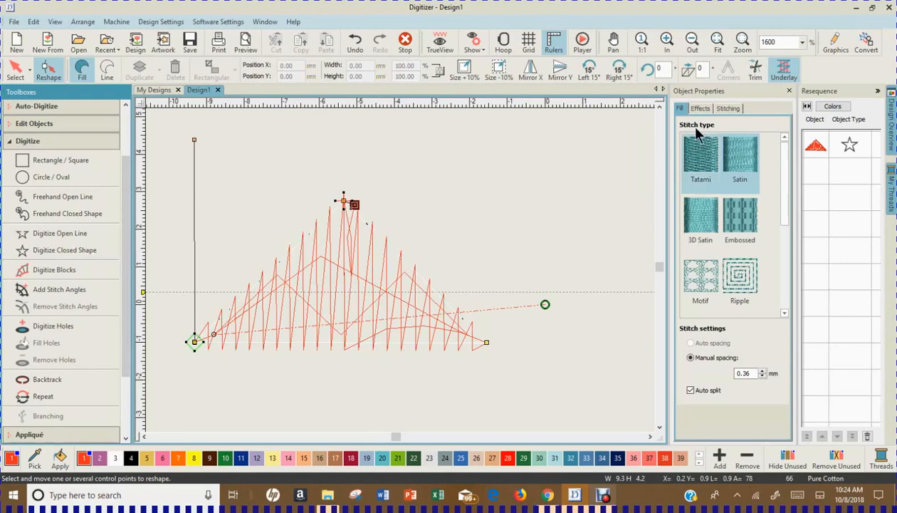
- Turn off Underlay 1 for the triangle and move its stitch end point to the right base corner
click(724, 109)
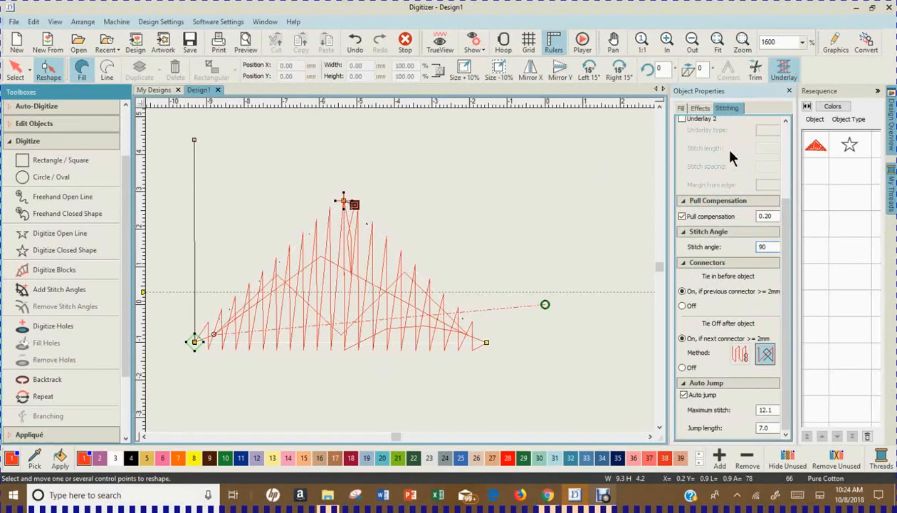
drag(784, 196, 786, 124)
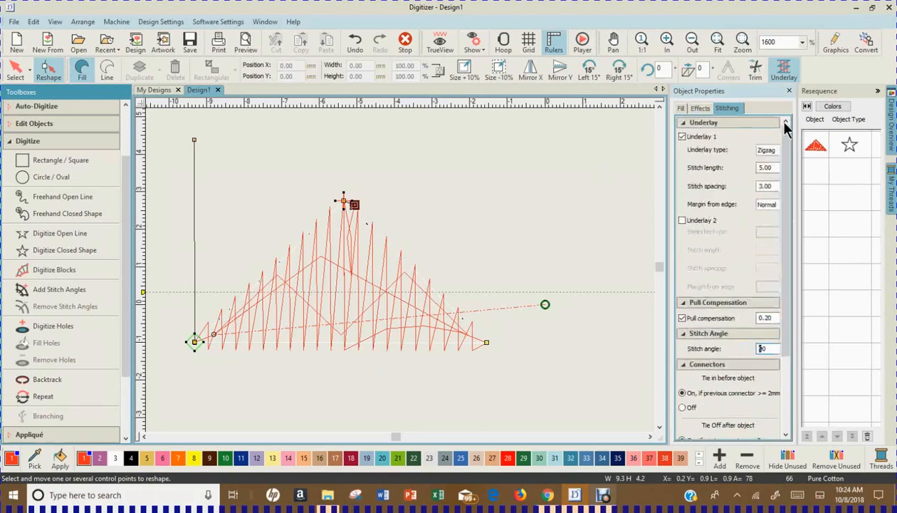
click(682, 137)
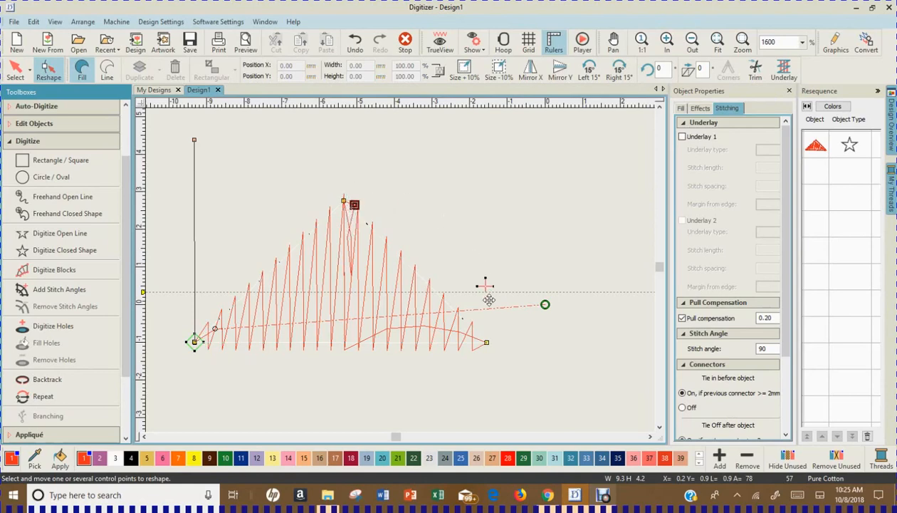
click(488, 343)
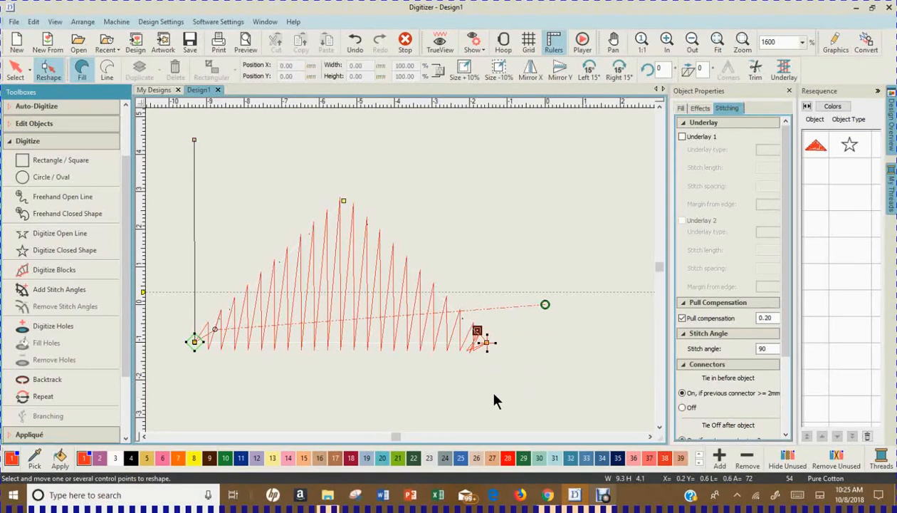
- Set the triangle's manual satin spacing to 0.45 mm, keeping Auto split on
scroll(775, 324, down, 3)
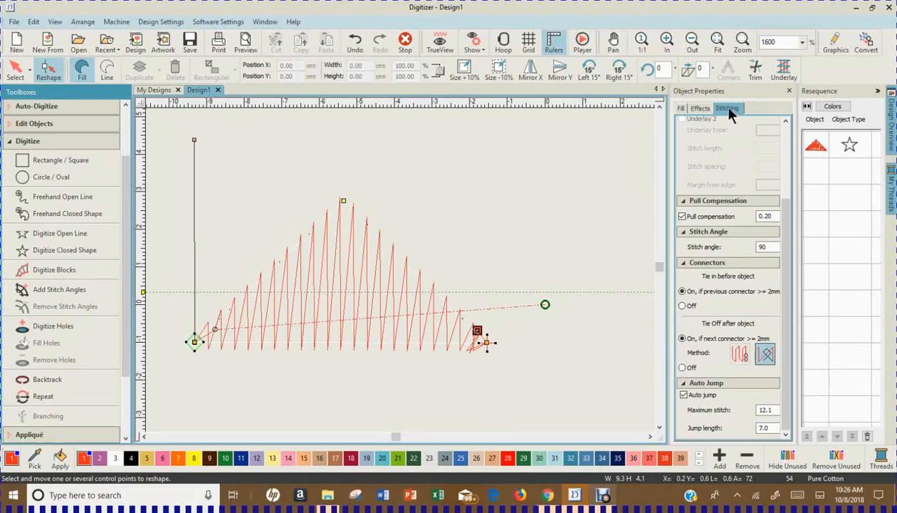
click(681, 108)
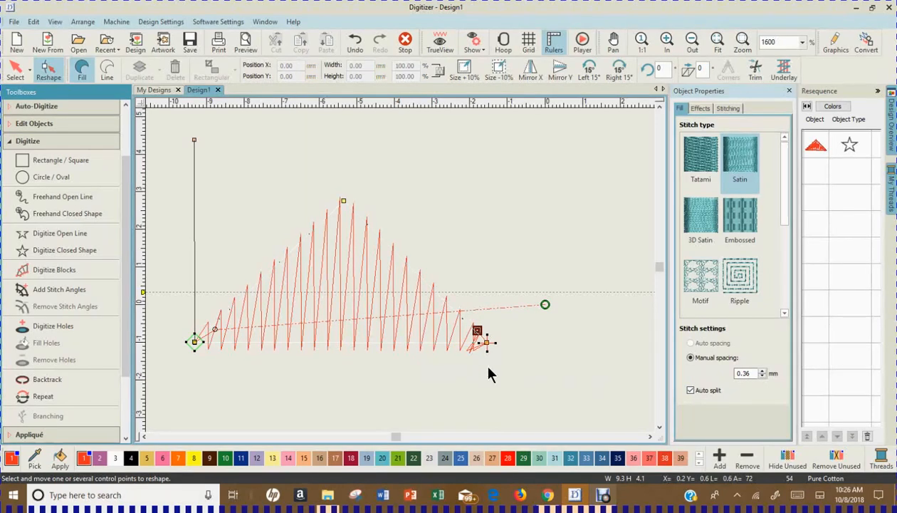
click(763, 371)
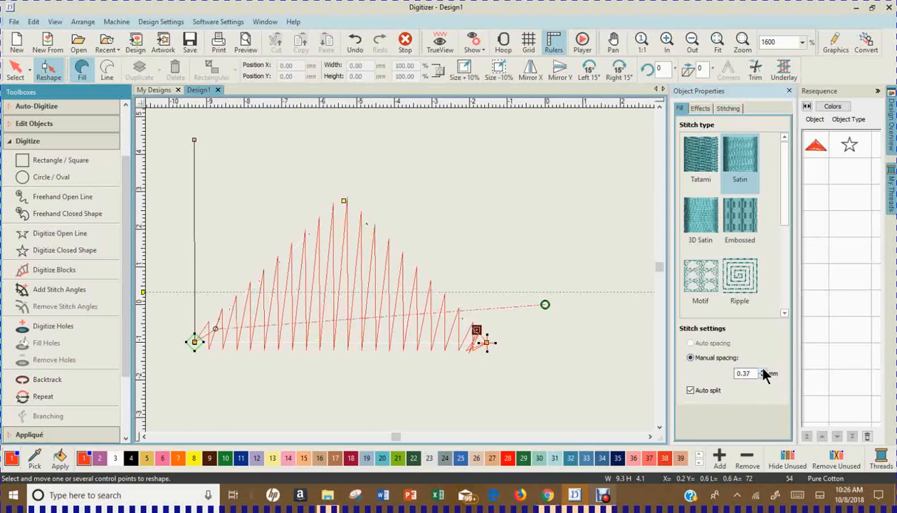
drag(752, 372, 743, 373)
text(45)
click(690, 391)
click(691, 391)
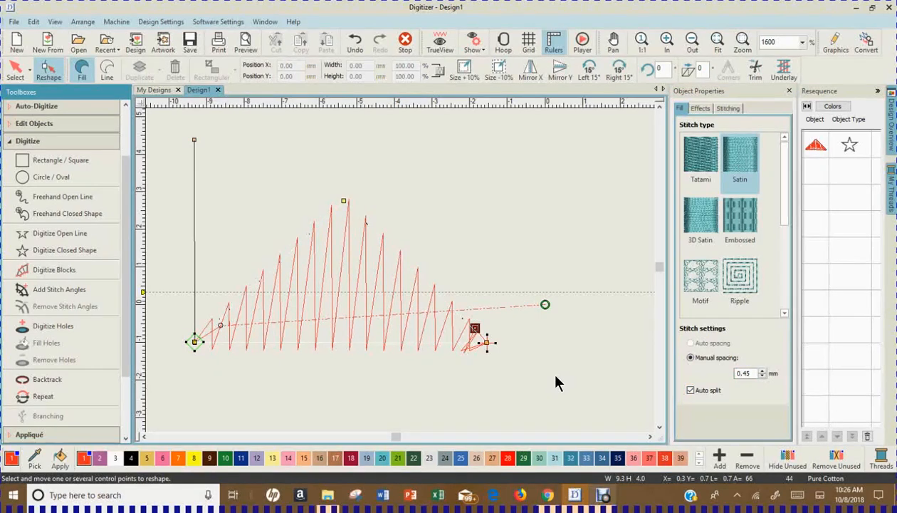
- Set both the tie in before and the tie off after the triangle to Off
click(723, 107)
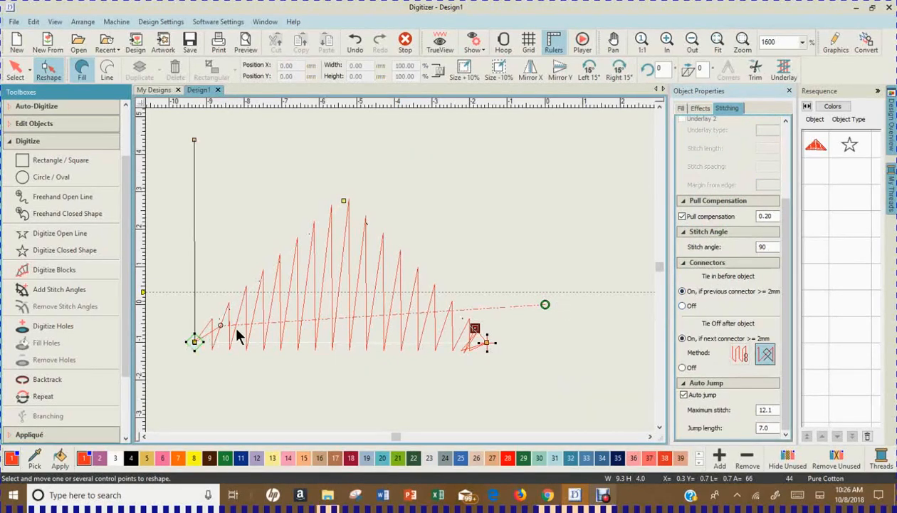
click(683, 306)
click(683, 368)
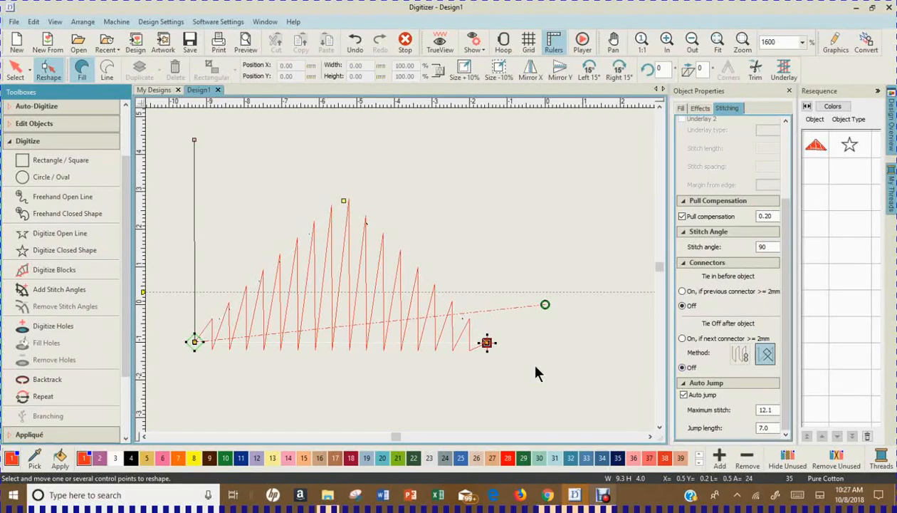
- Finish reshaping the triangle and center it to the work area with Auto Center
click(48, 71)
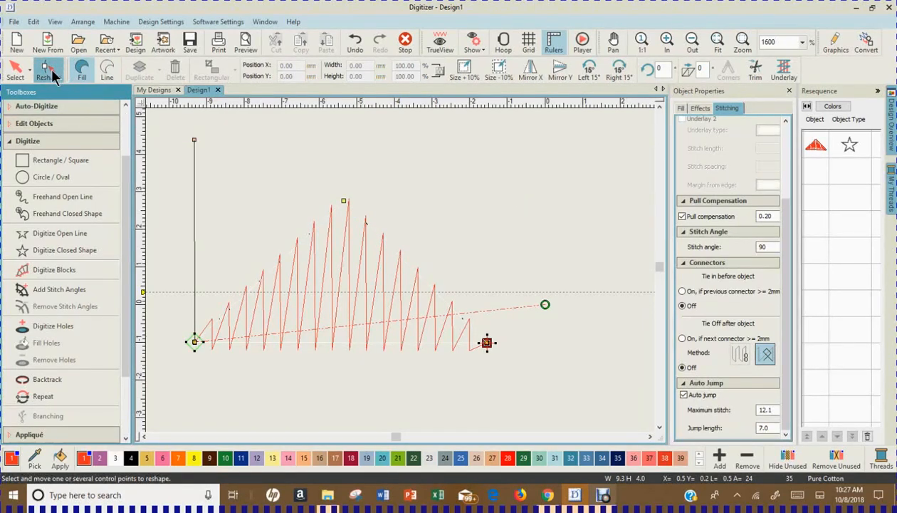
key(Escape)
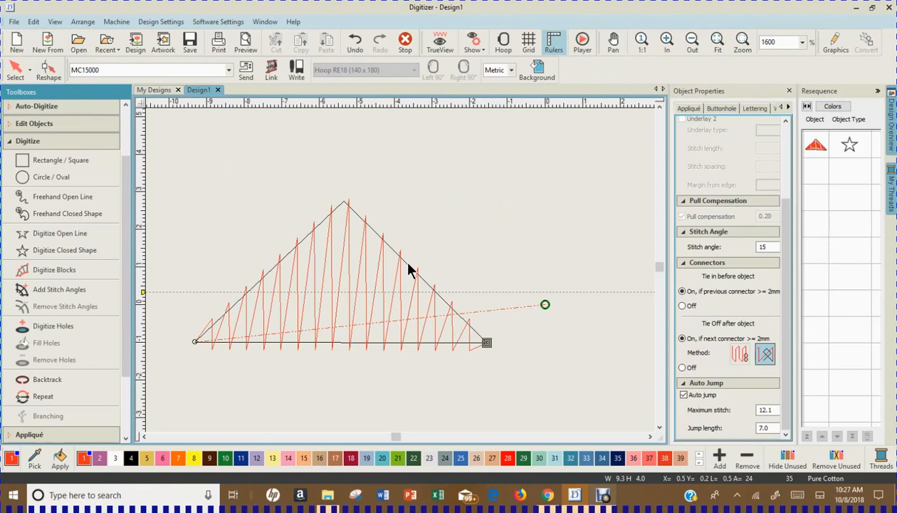
click(410, 270)
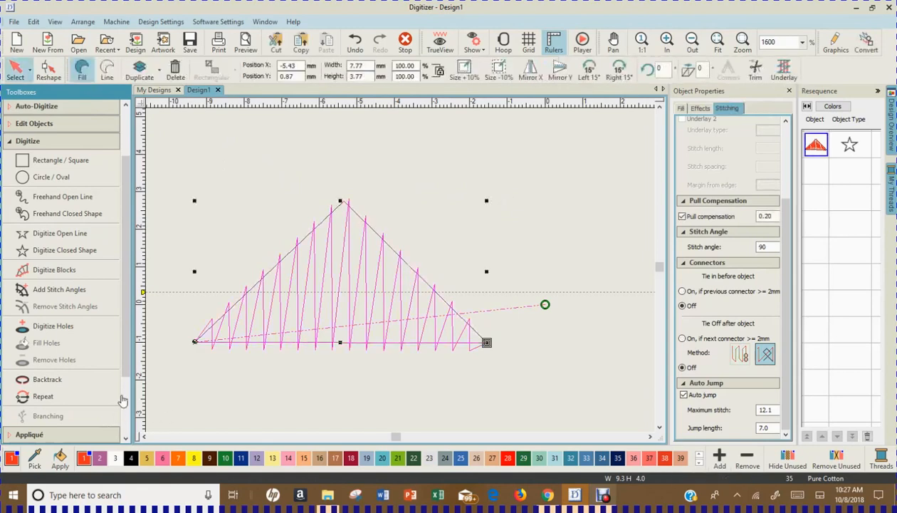
drag(127, 370, 125, 425)
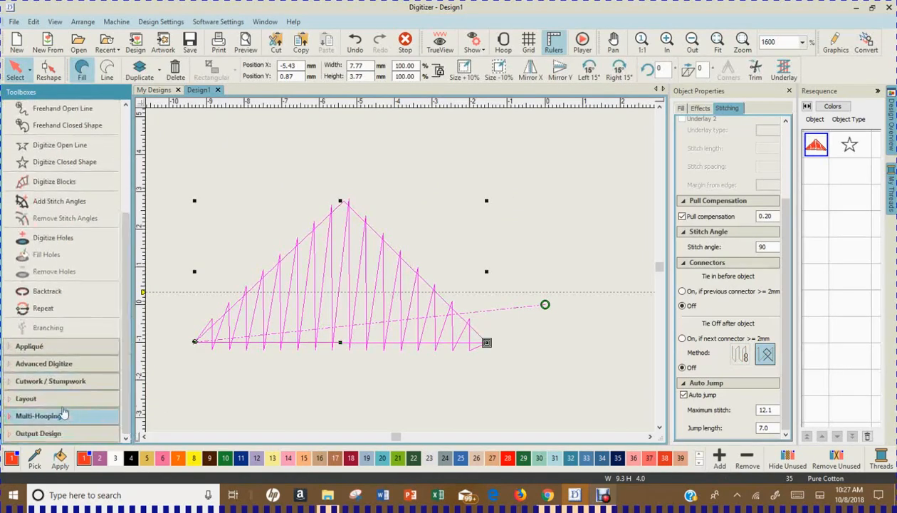
click(27, 401)
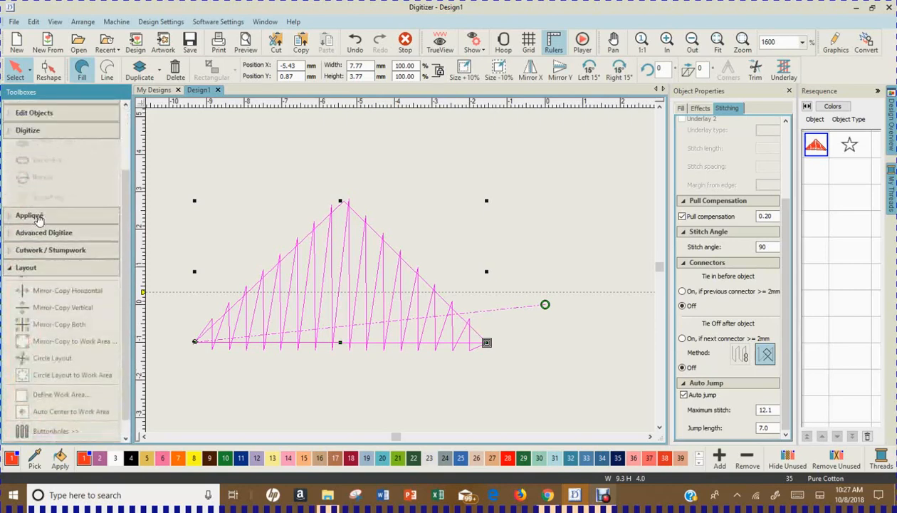
click(69, 401)
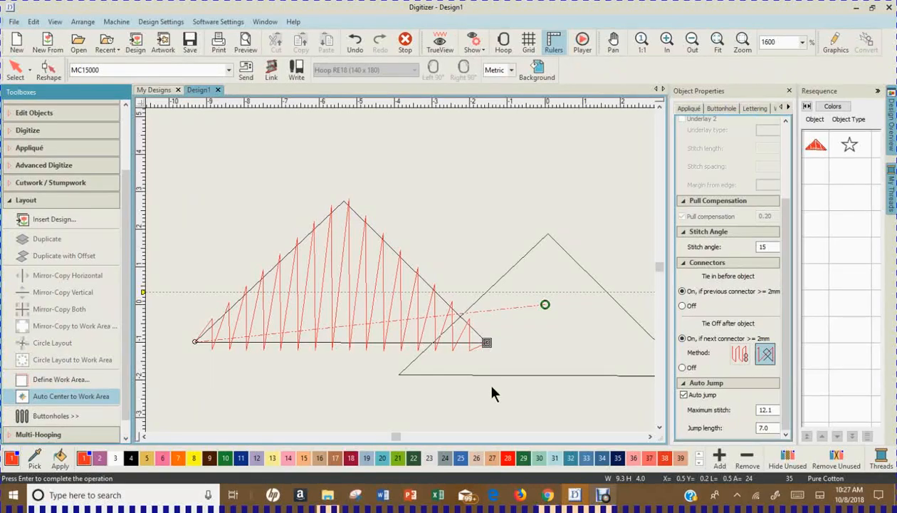
key(Return)
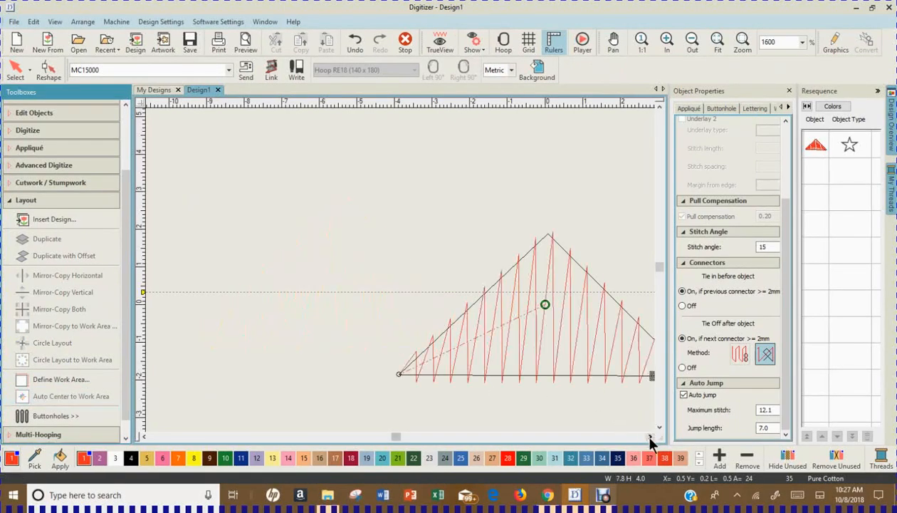
click(649, 437)
click(660, 429)
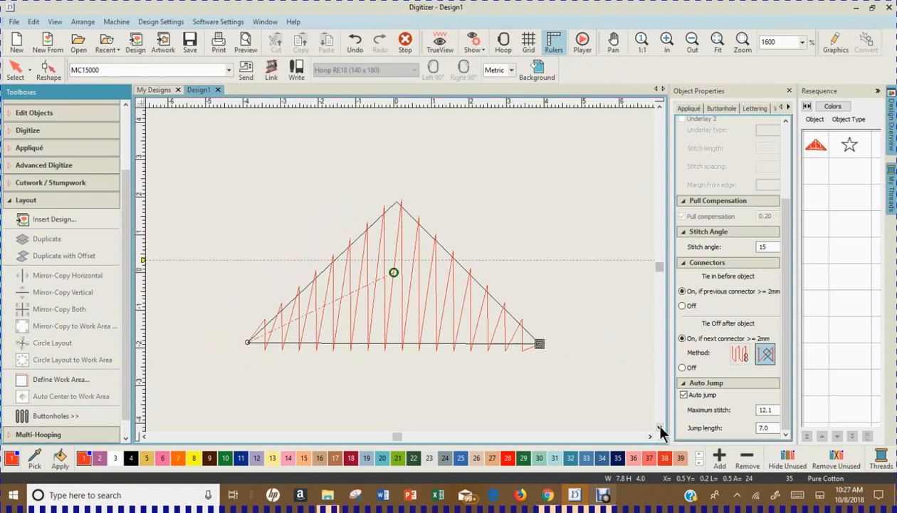
click(660, 428)
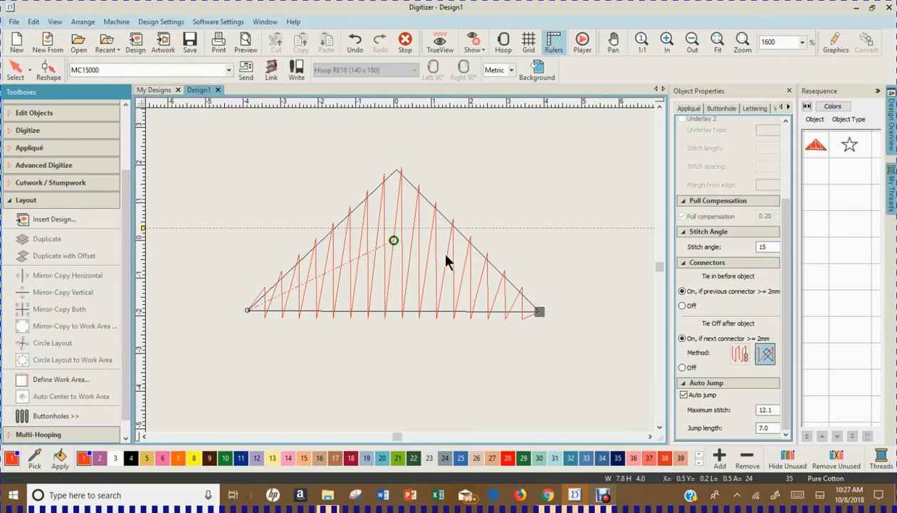
- Turn on TrueView and recolor the triangle with palette color 20
click(433, 44)
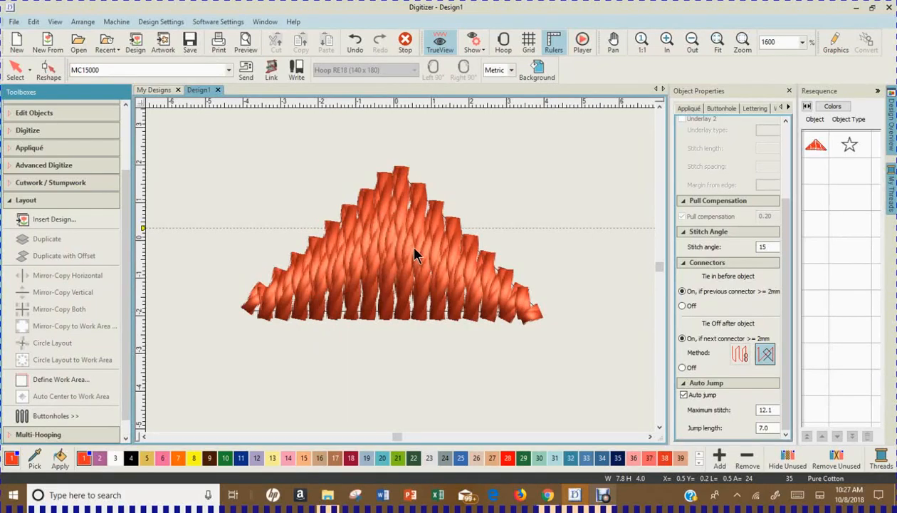
click(816, 144)
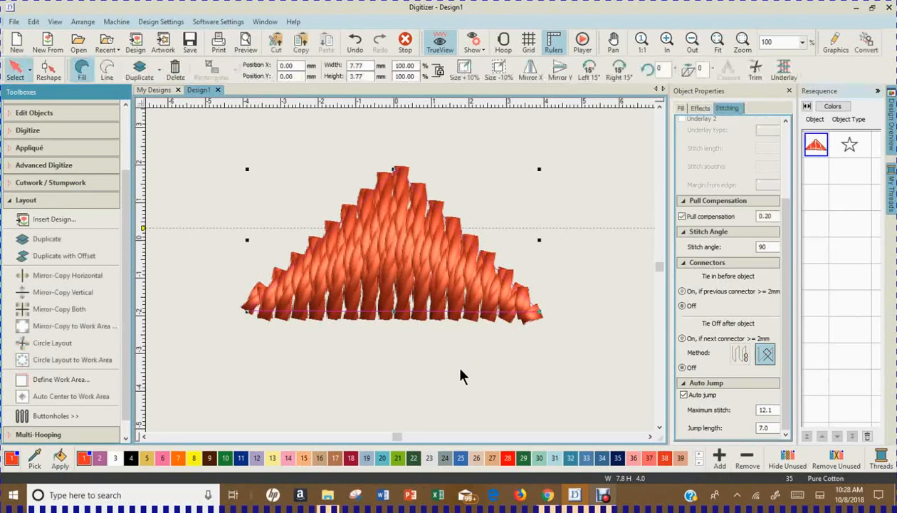
click(383, 459)
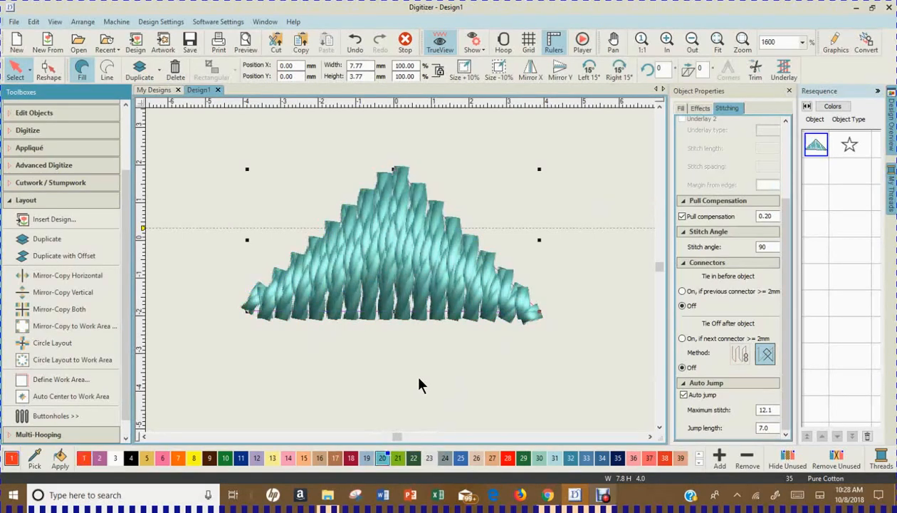
click(418, 385)
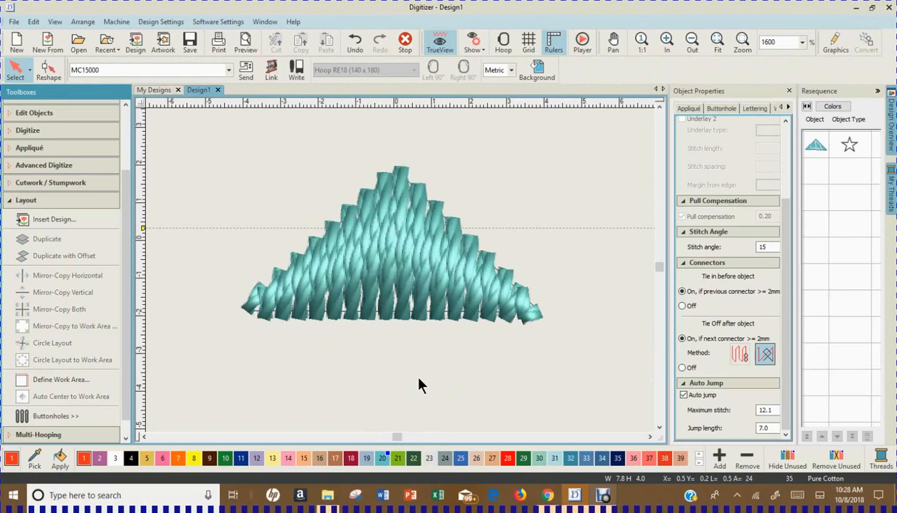
- Show the triangle's reshape points and create a motif from it named Pointy in category Favymtz, overwriting the existing pattern
click(817, 148)
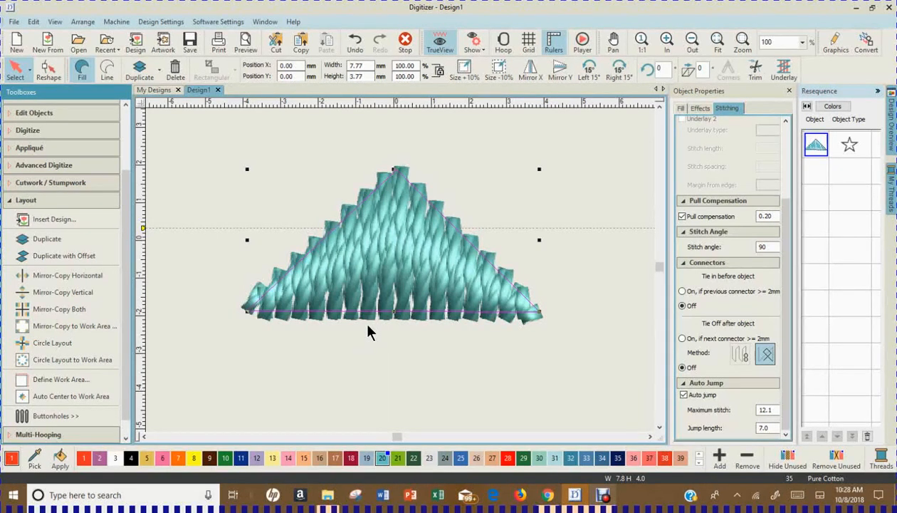
click(48, 71)
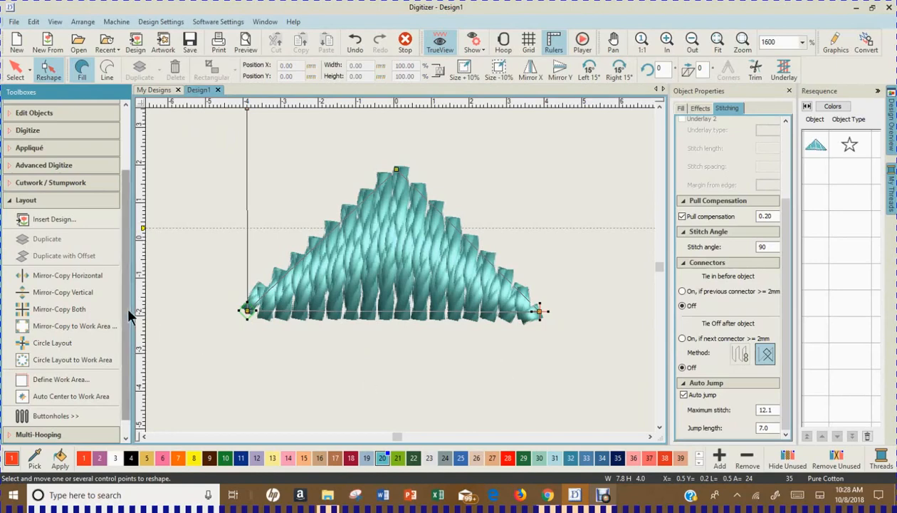
scroll(125, 306, down, 1)
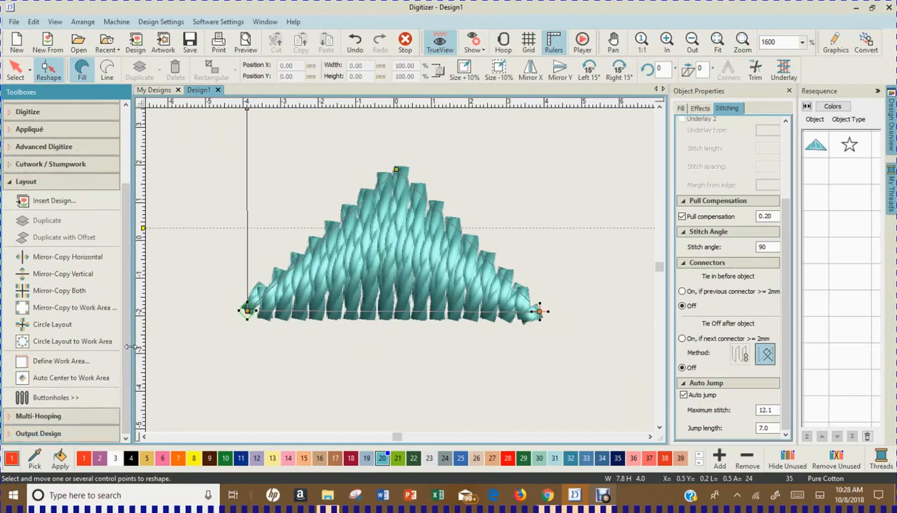
drag(122, 340, 121, 279)
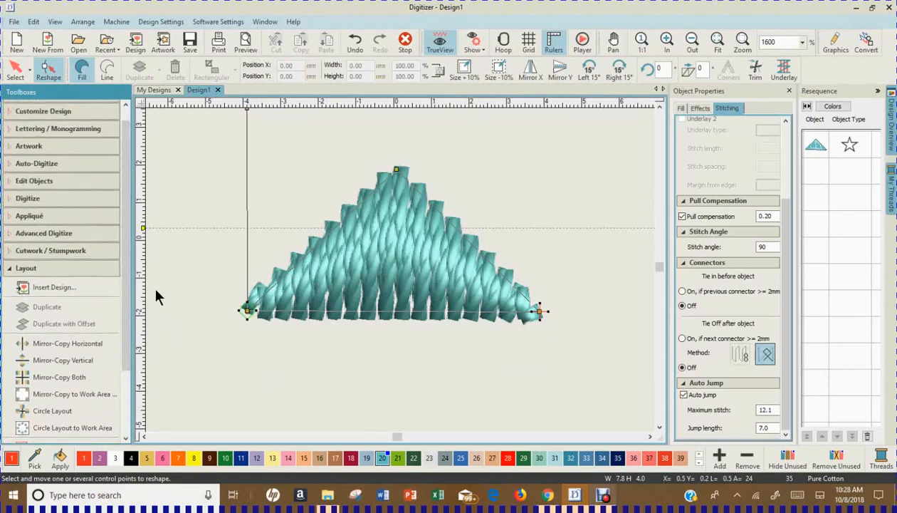
click(28, 235)
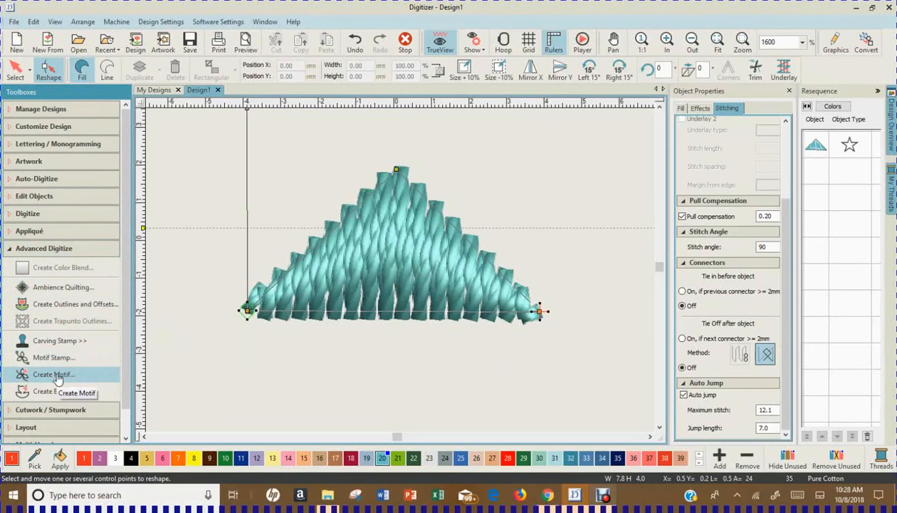
click(57, 376)
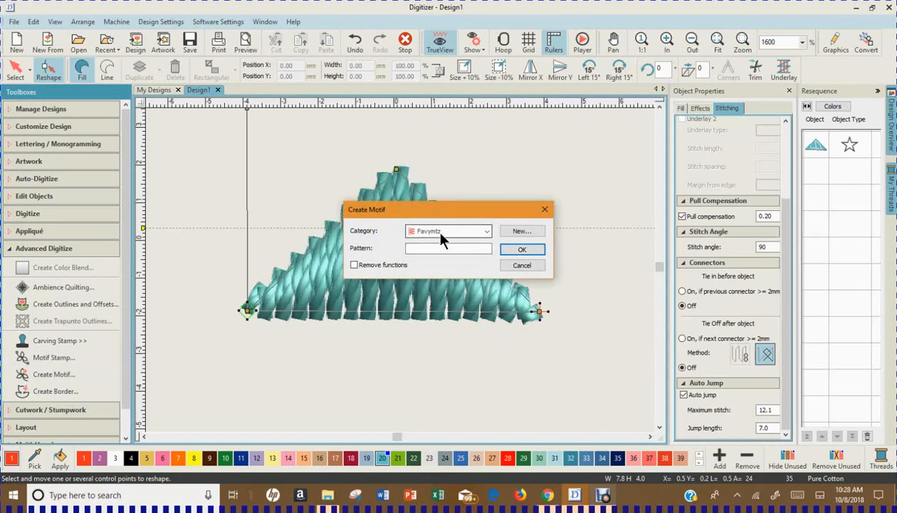
click(430, 248)
text(Pointy)
click(521, 252)
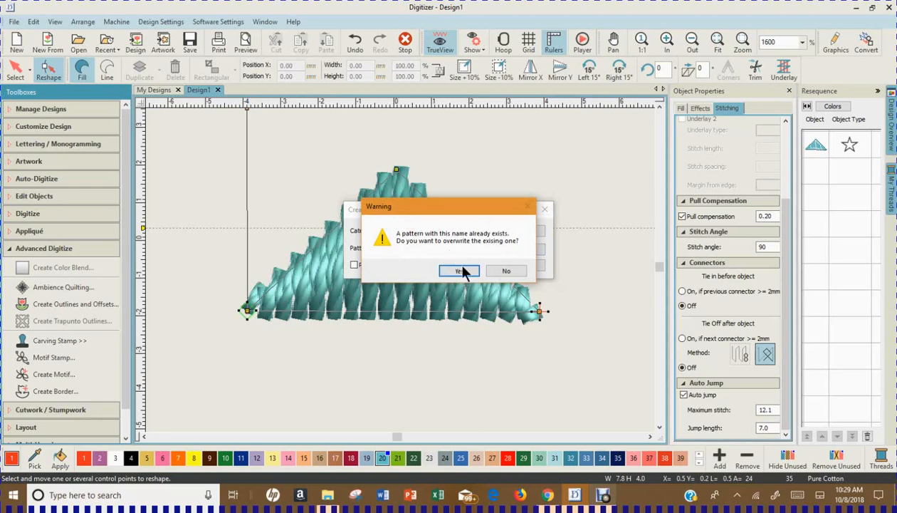
click(460, 272)
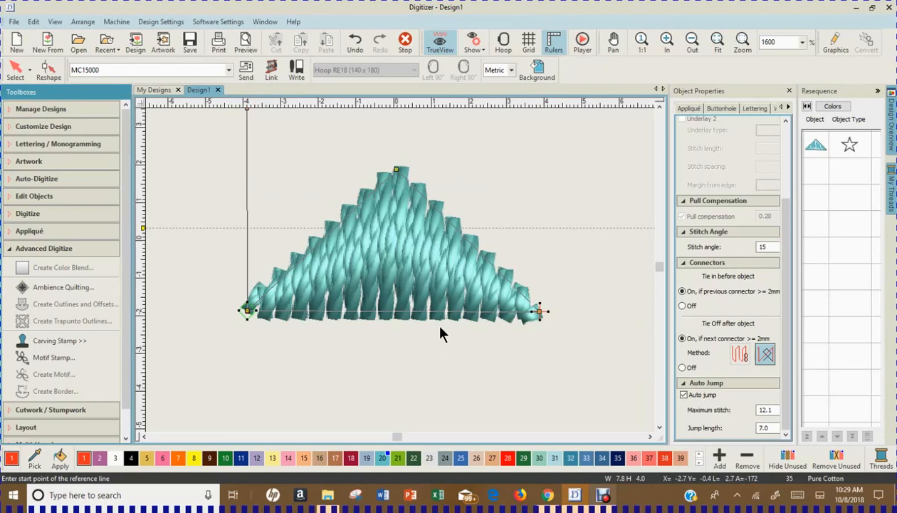
- Define the motif's reference line from the triangle's left base corner to its right base corner and finish reshaping
click(247, 311)
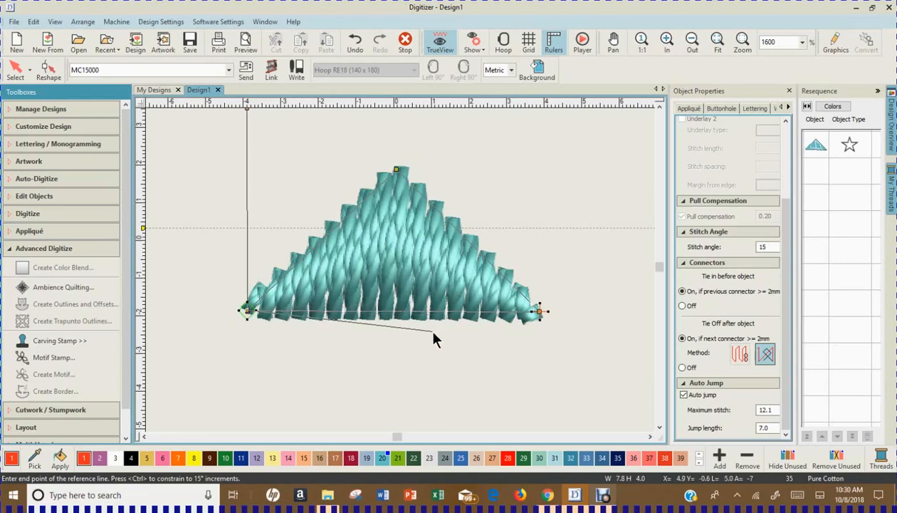
click(540, 312)
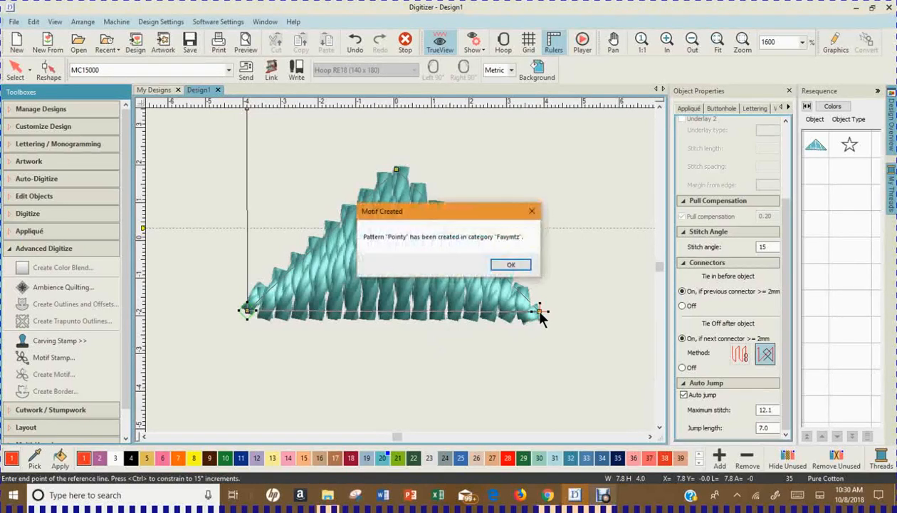
click(510, 266)
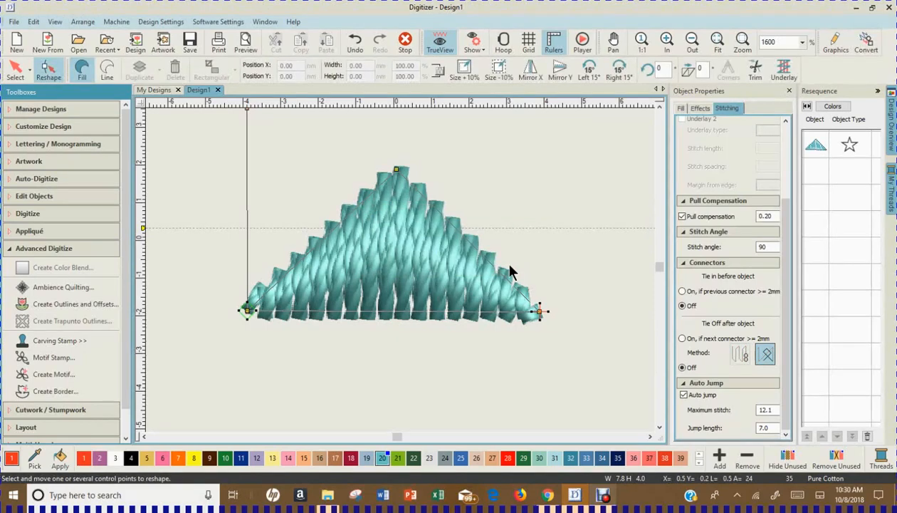
key(Escape)
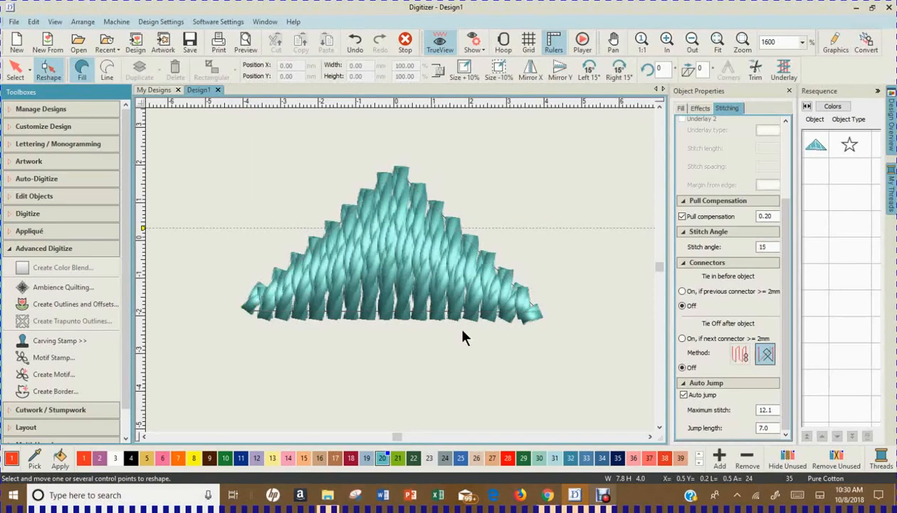
- Digitize a three-point open line arching over the triangle, about 38 mm wide, using the Motif stitch type with the Pointy pattern
scroll(454, 320, down, 1)
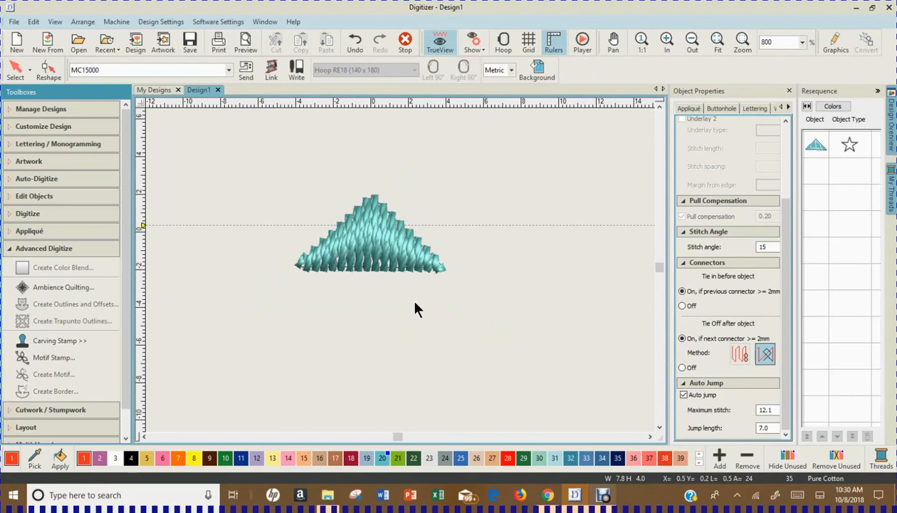
scroll(400, 314, down, 2)
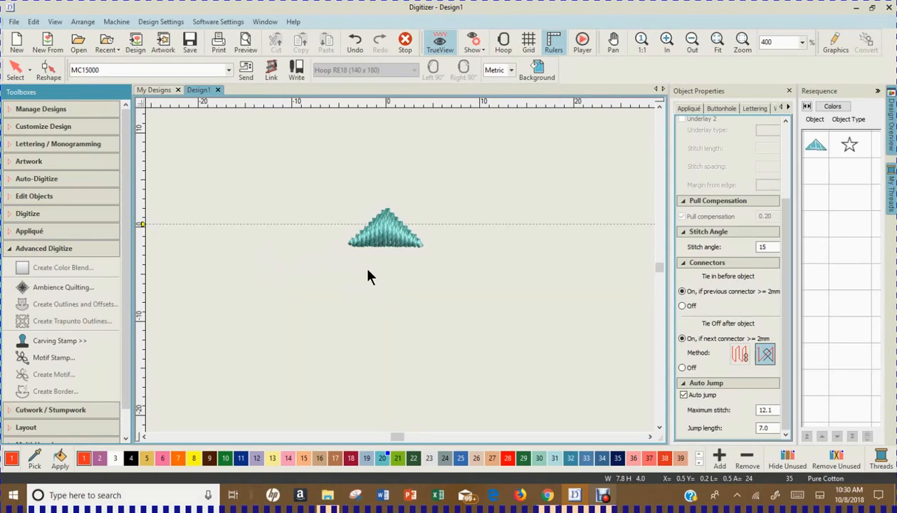
click(26, 215)
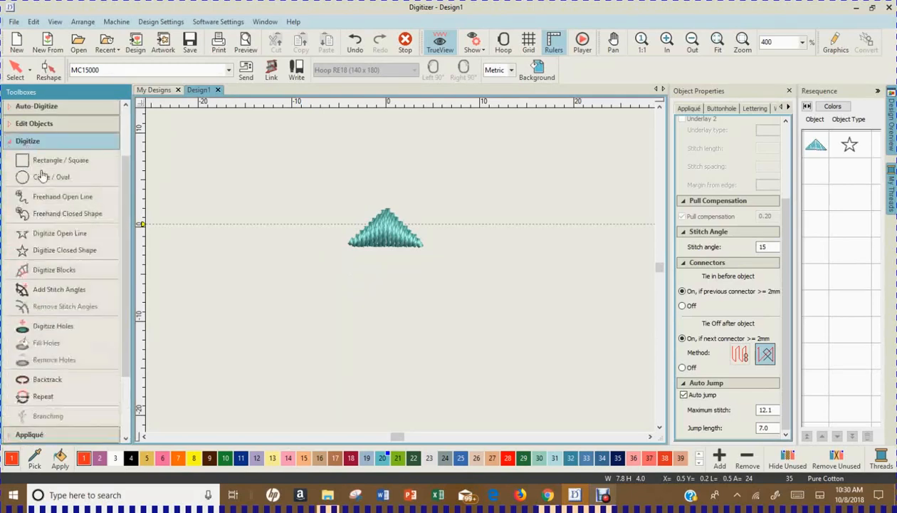
click(66, 238)
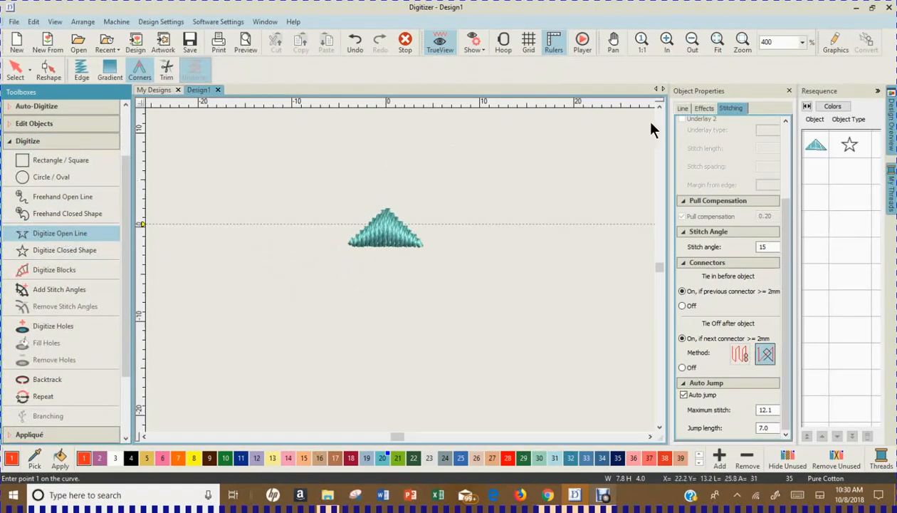
click(682, 111)
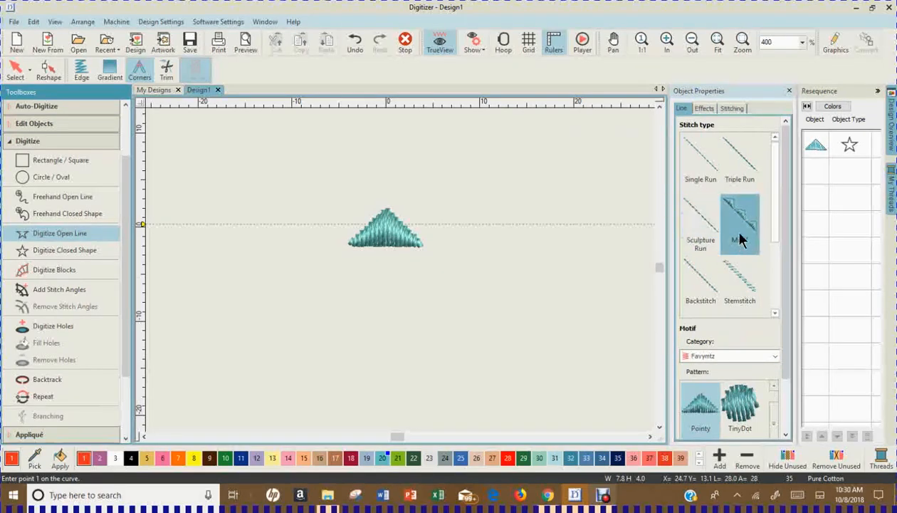
click(211, 224)
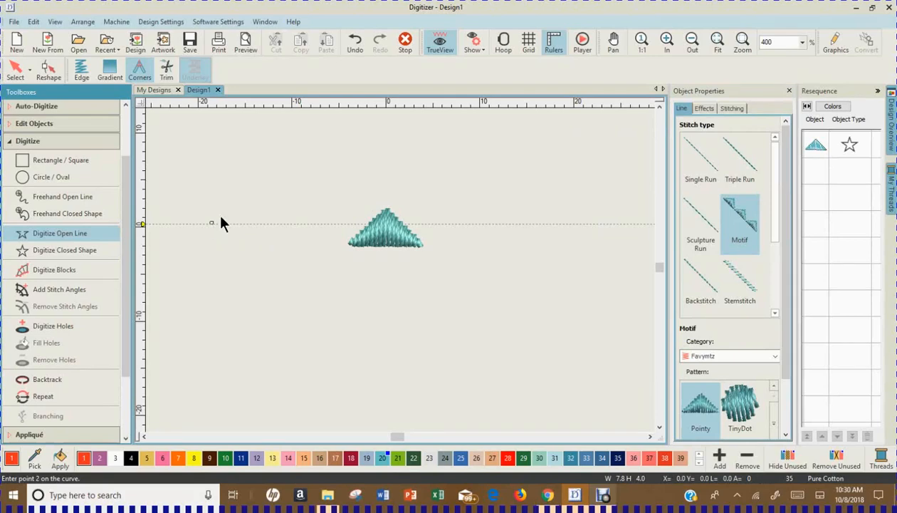
click(387, 180)
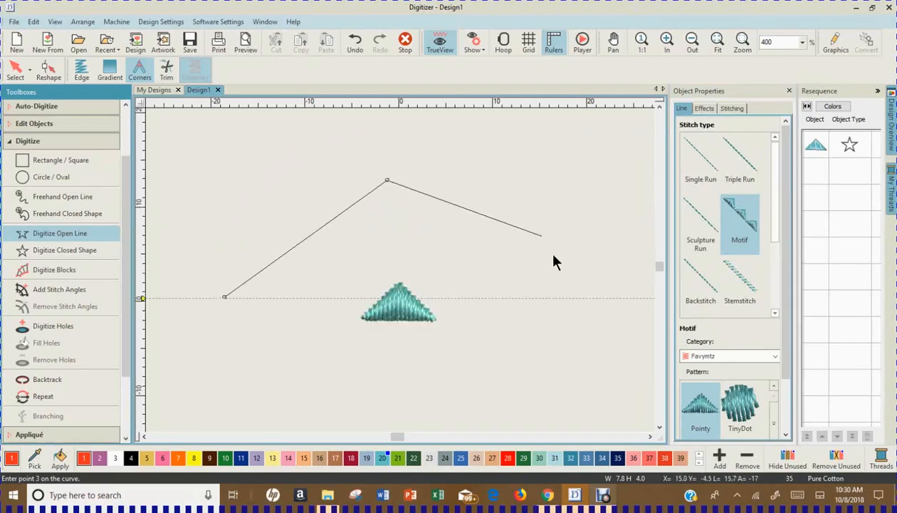
click(577, 298)
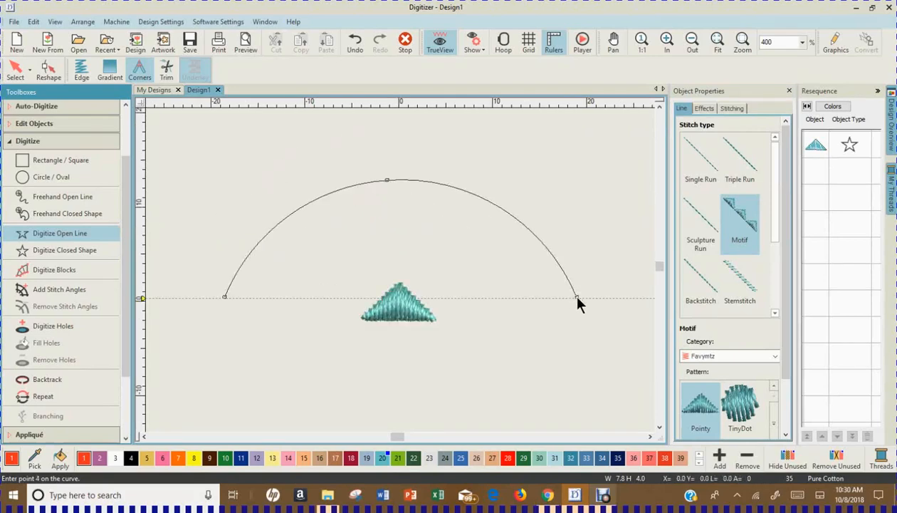
key(Return)
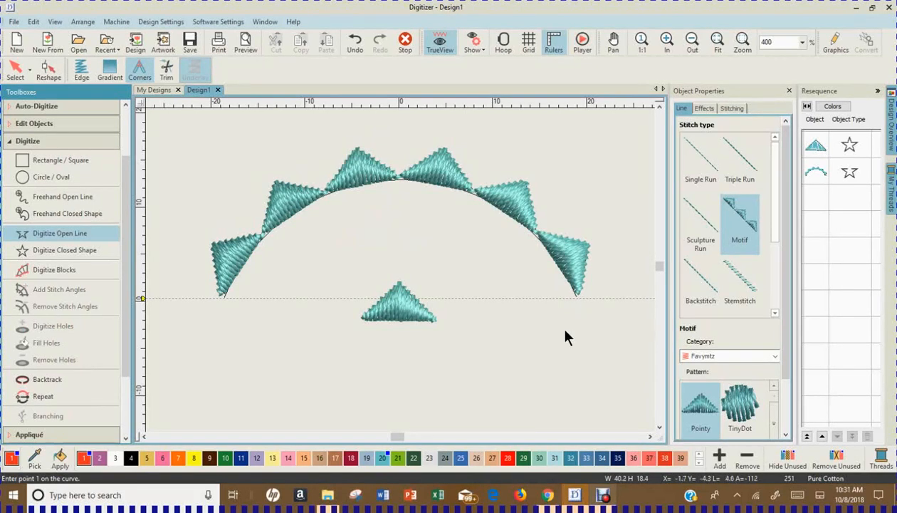
- Play the stitch-out simulation of the triangle and the motif arc
click(582, 43)
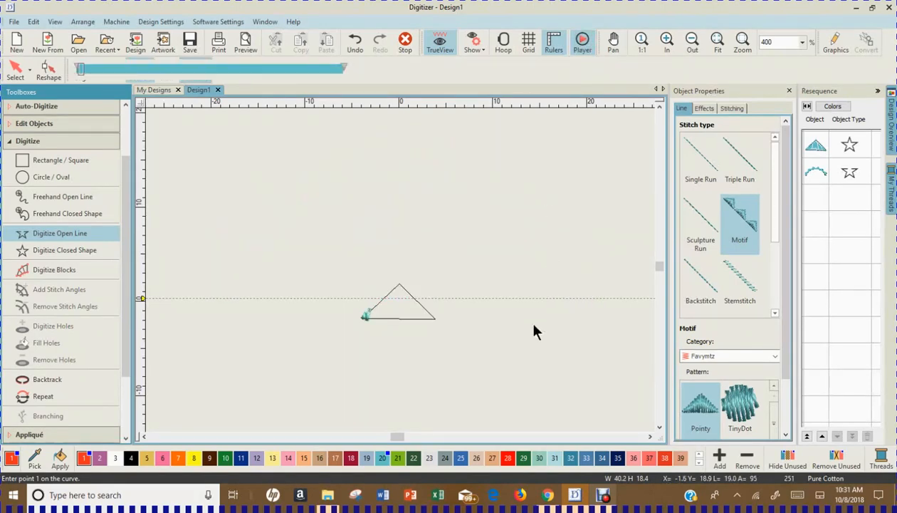